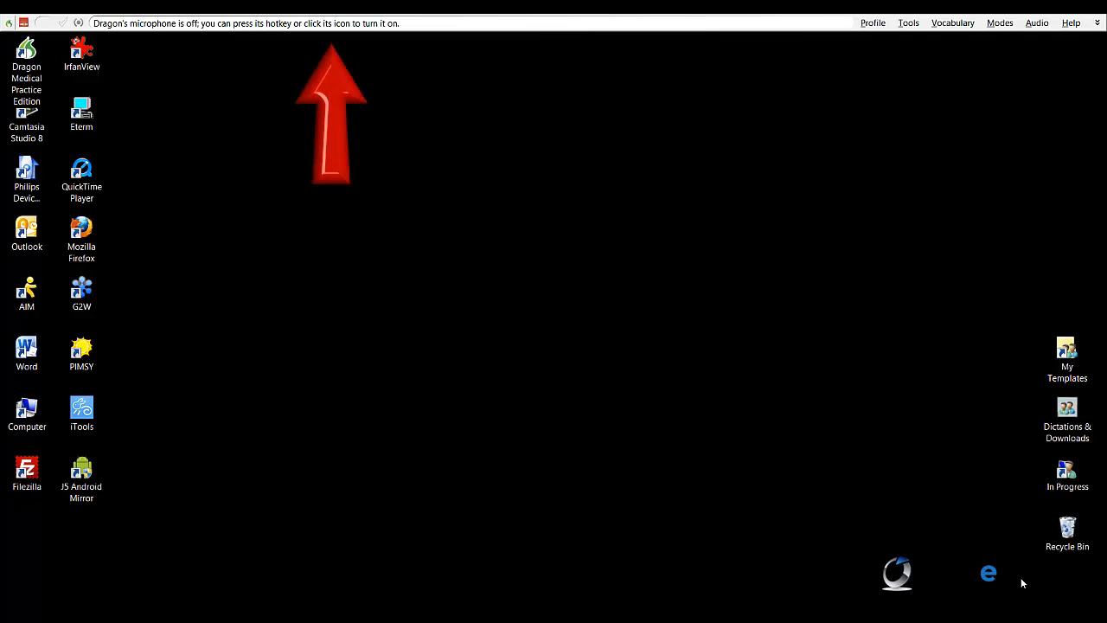
With dictation on, load the chosen client's record and start a new Quick Note for them.
key("KP_Add")
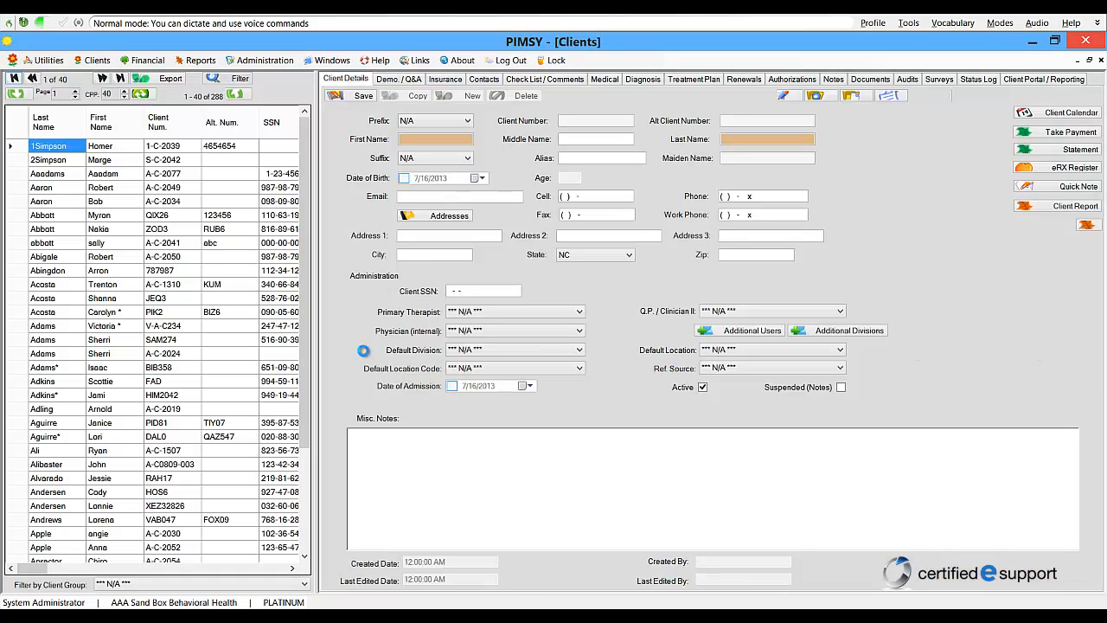
left_click(152, 355)
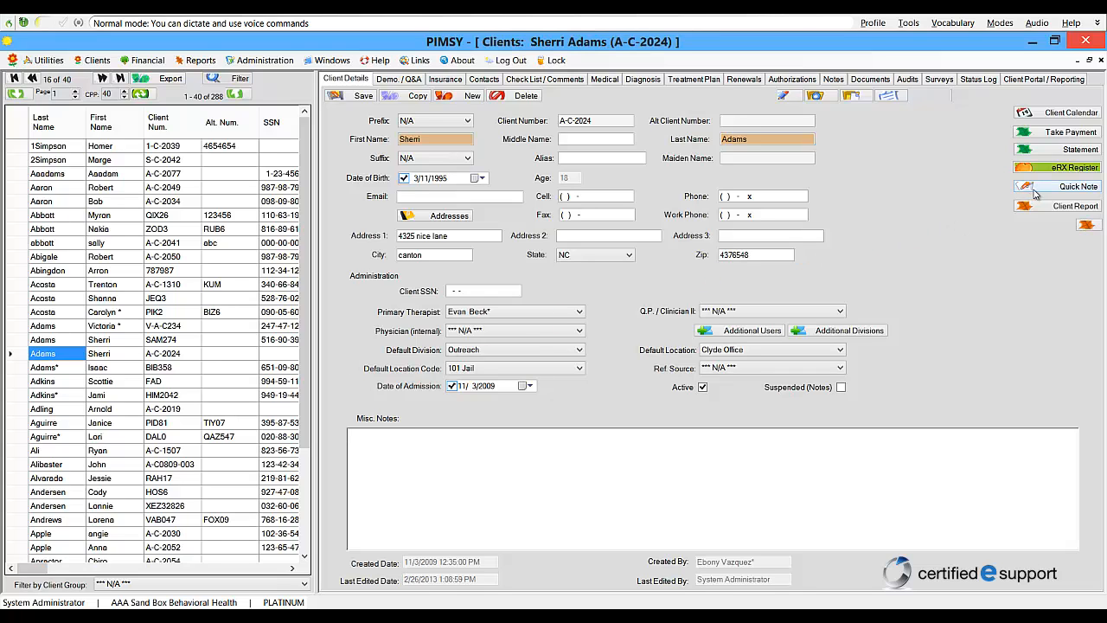
left_click(1035, 188)
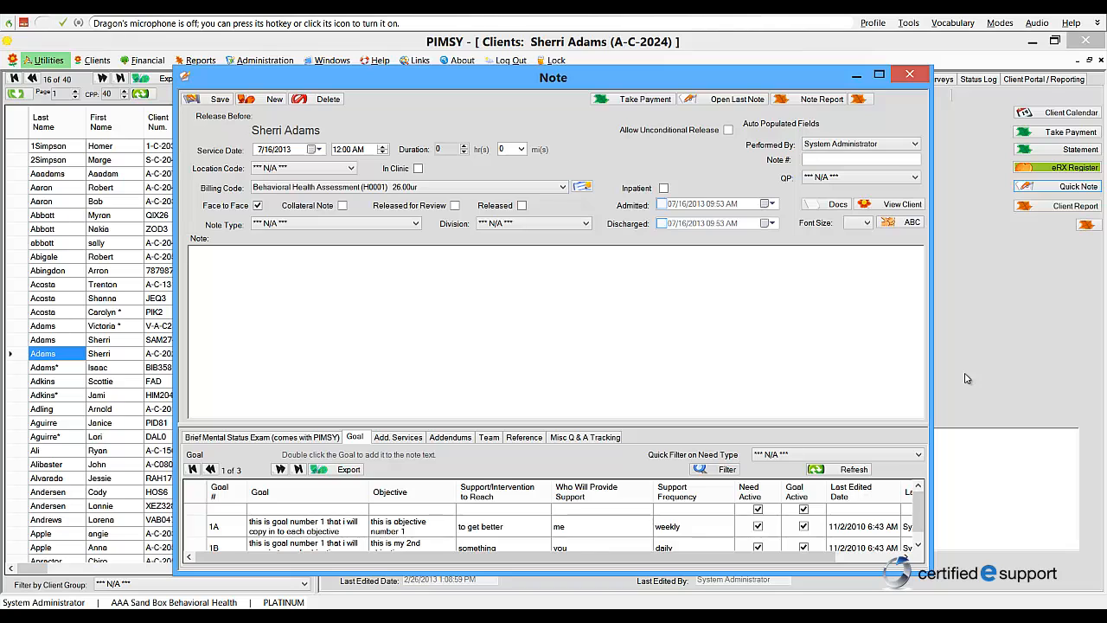
Dictate six lines of Dragon Medical Practice Edition 2 features, including HIPAA and accent support, into the note.
key("KP_Add")
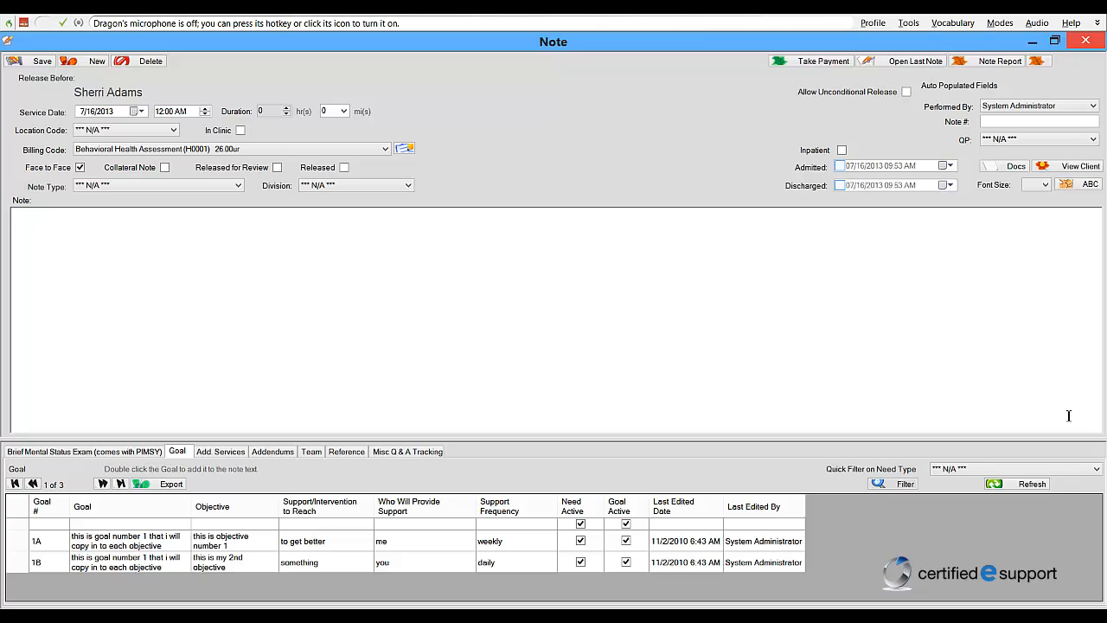
key("KP_Add")
Dictate the consultation template with chief complaint, history, medications, allergies, examination and assessment into the note.
key("KP_Add")
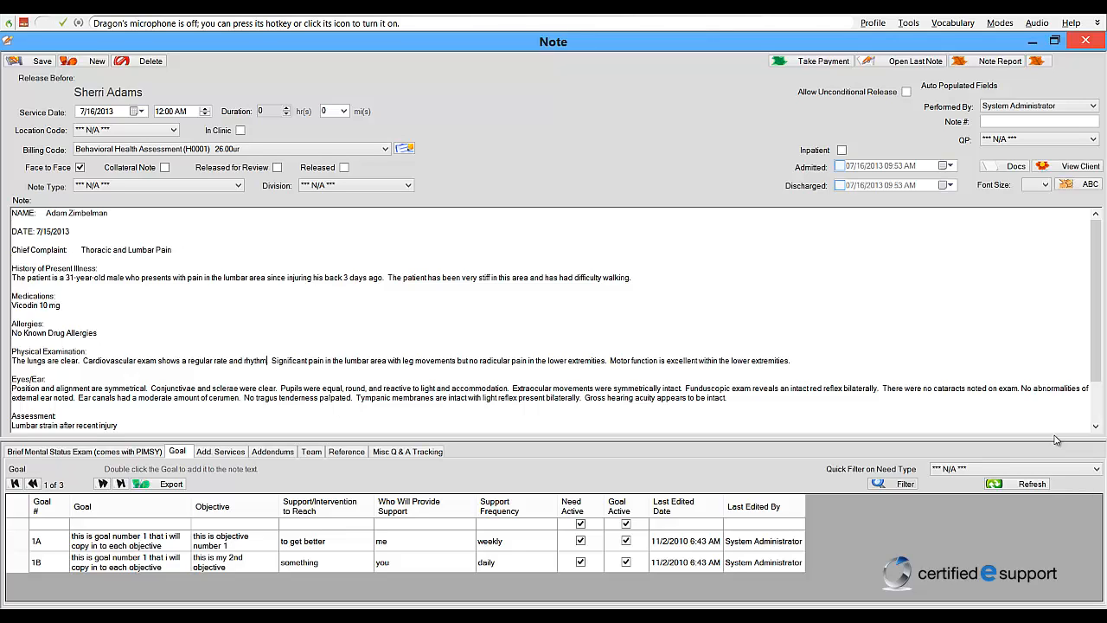
By voice, change 'Significant pain' to 'Mild pain' and bring up corrections for 'Pupils were equal'.
key("KP_Add")
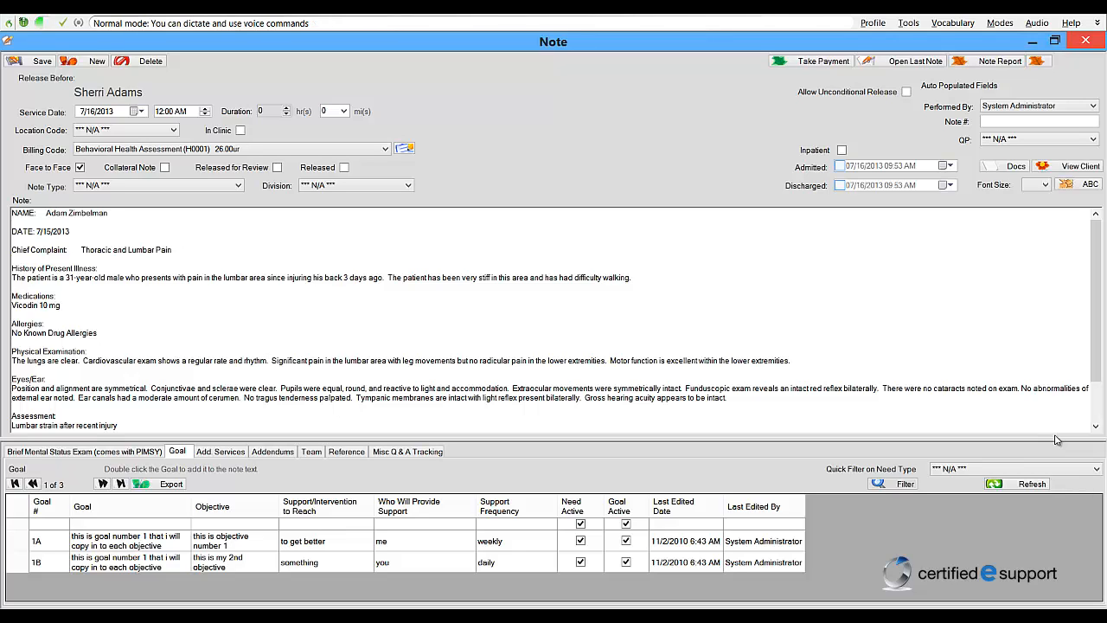